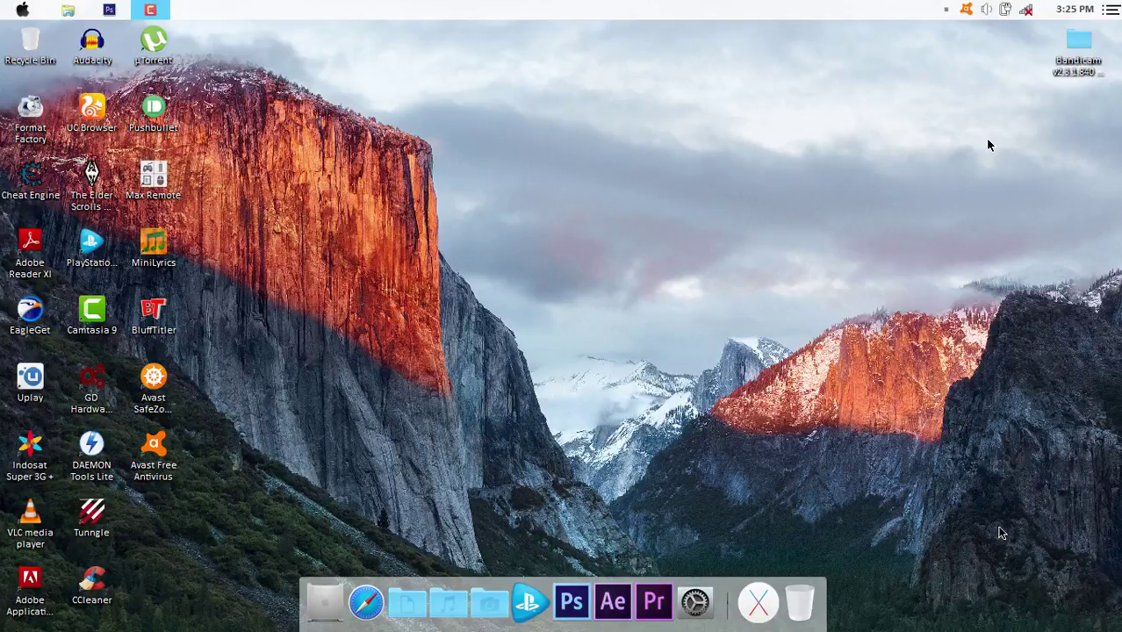
Open the Bandicam v2.3.1.840 Multilingual + Keygen folder from the desktop.
left_click(1064, 80)
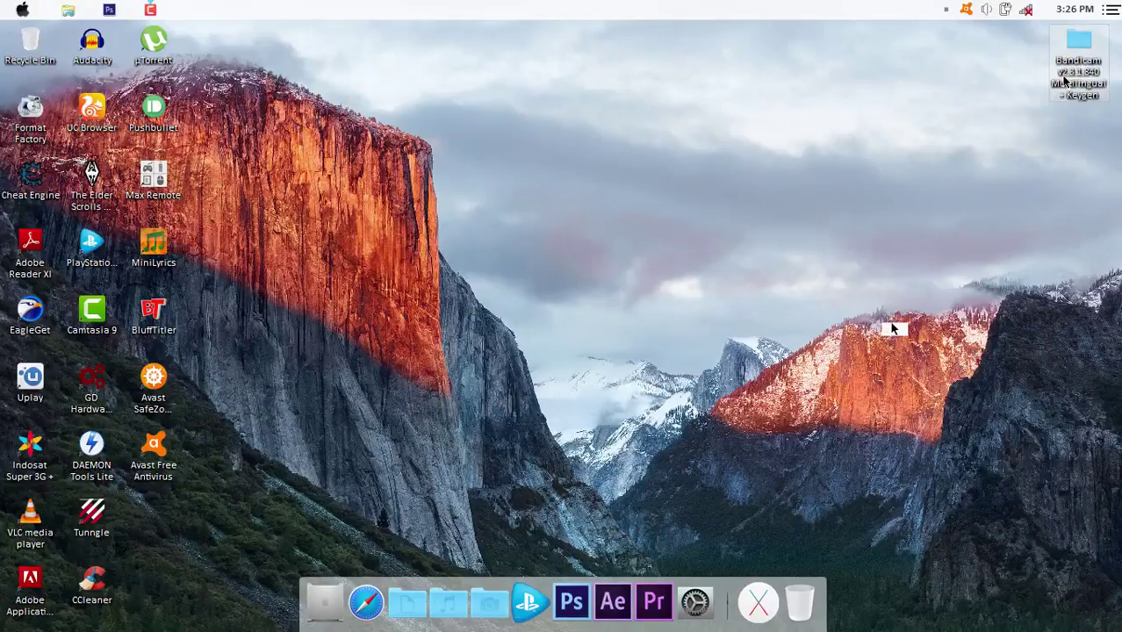
key("Return")
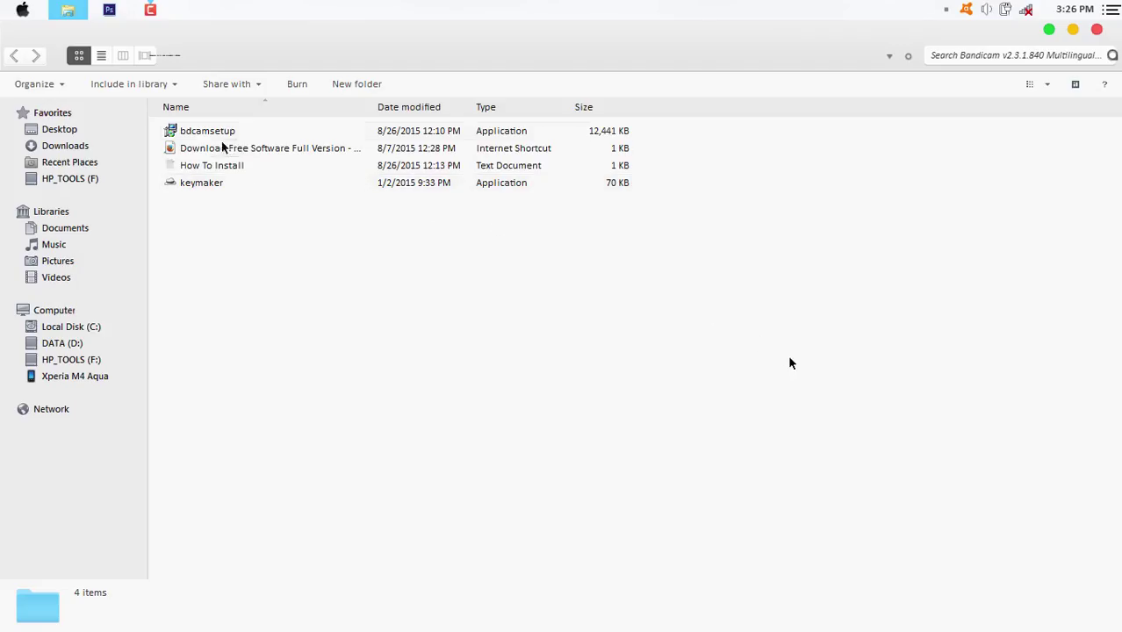
Start the bdcamsetup installer with Bahasa Indonesia as the installer language.
double_click(200, 131)
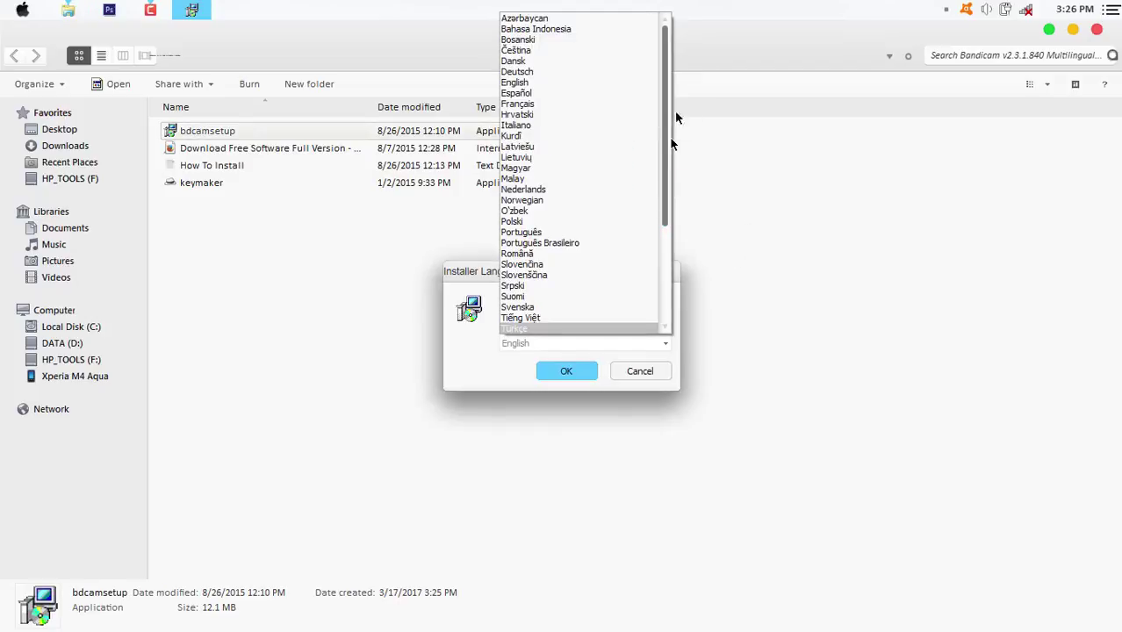
left_click(566, 30)
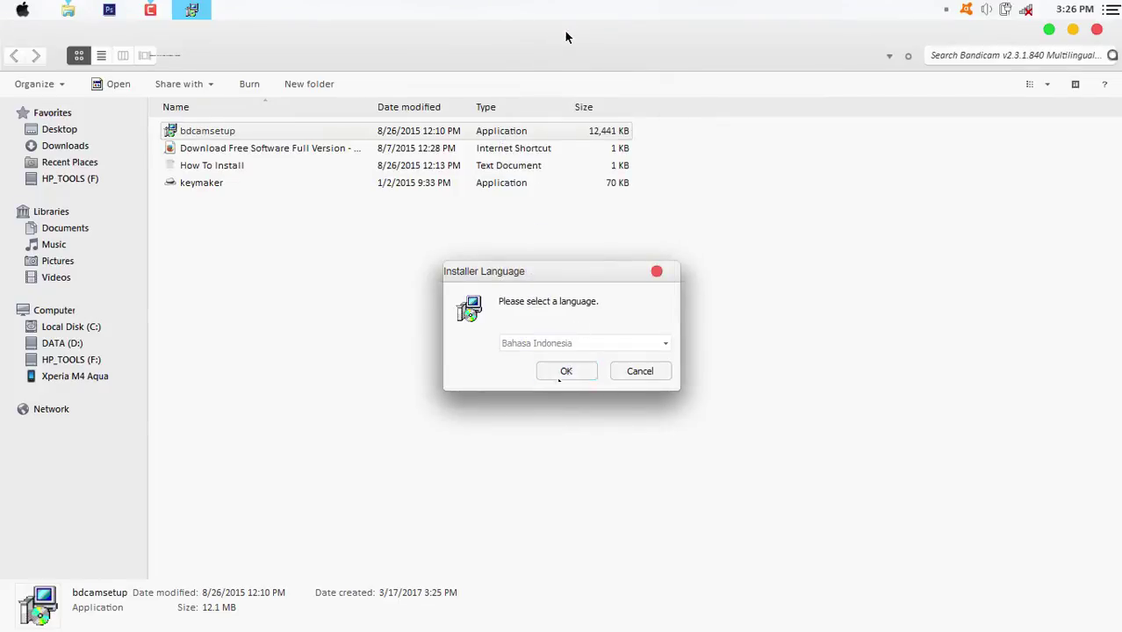
key("Return")
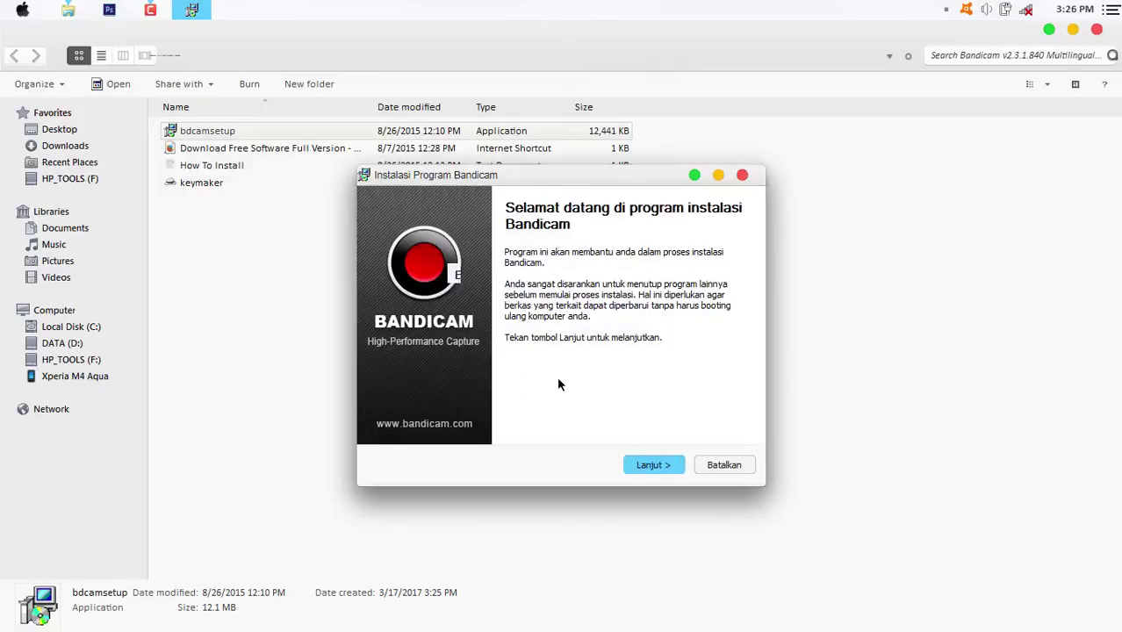
Accept the license, default components and path C:\Program Files (x86)\Bandicam, and install.
left_click(653, 465)
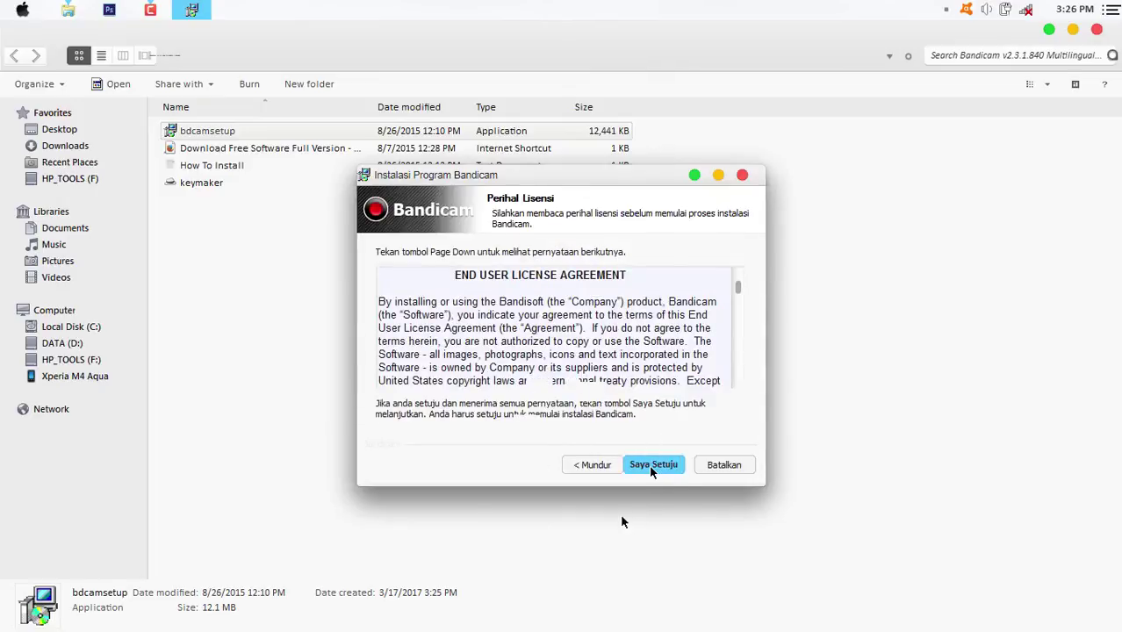
left_click(655, 467)
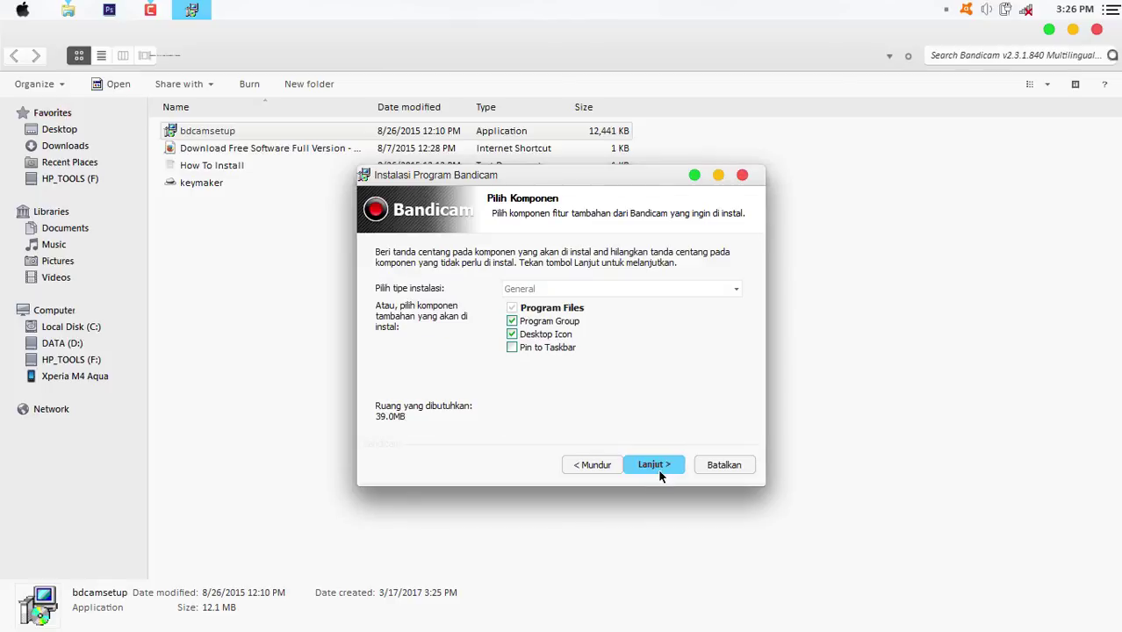
left_click(654, 465)
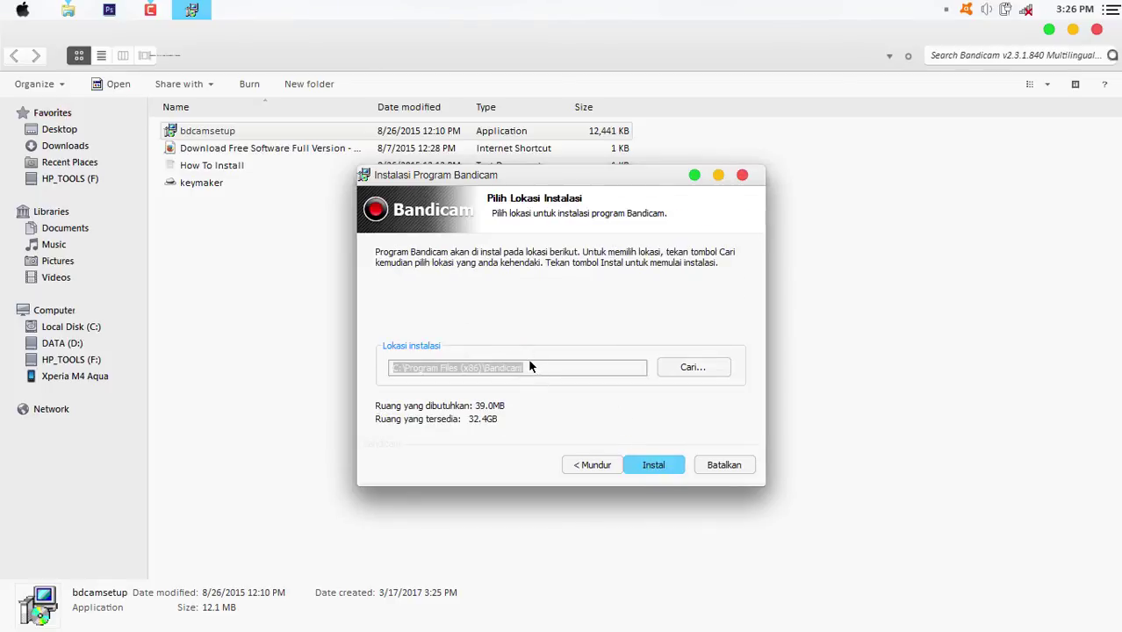
left_click(469, 362)
left_click(394, 368)
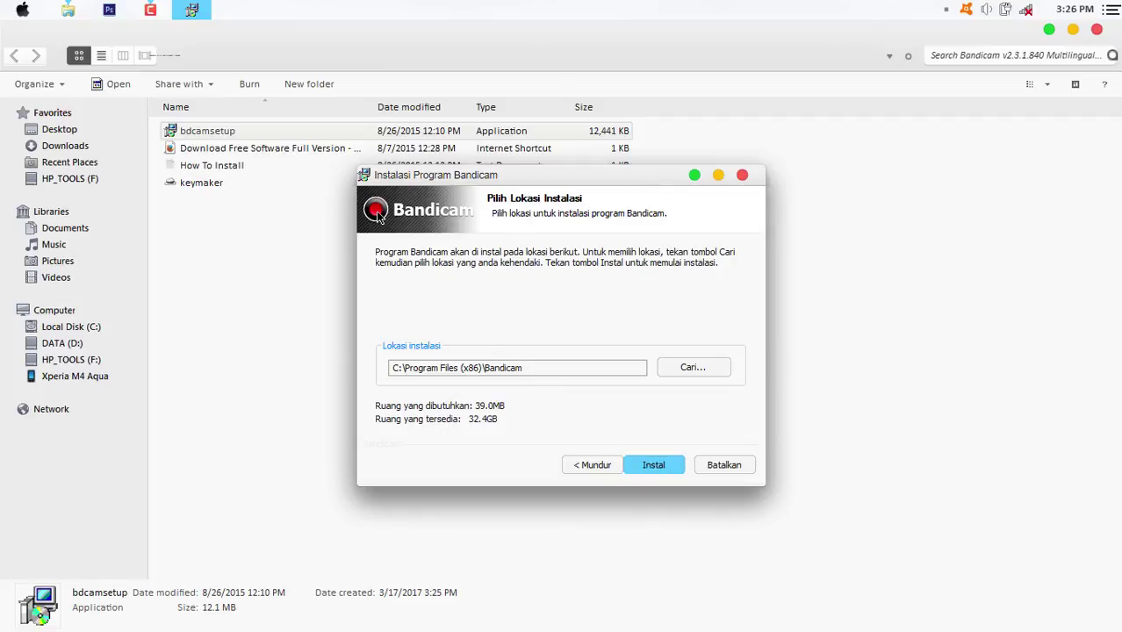
key("Return")
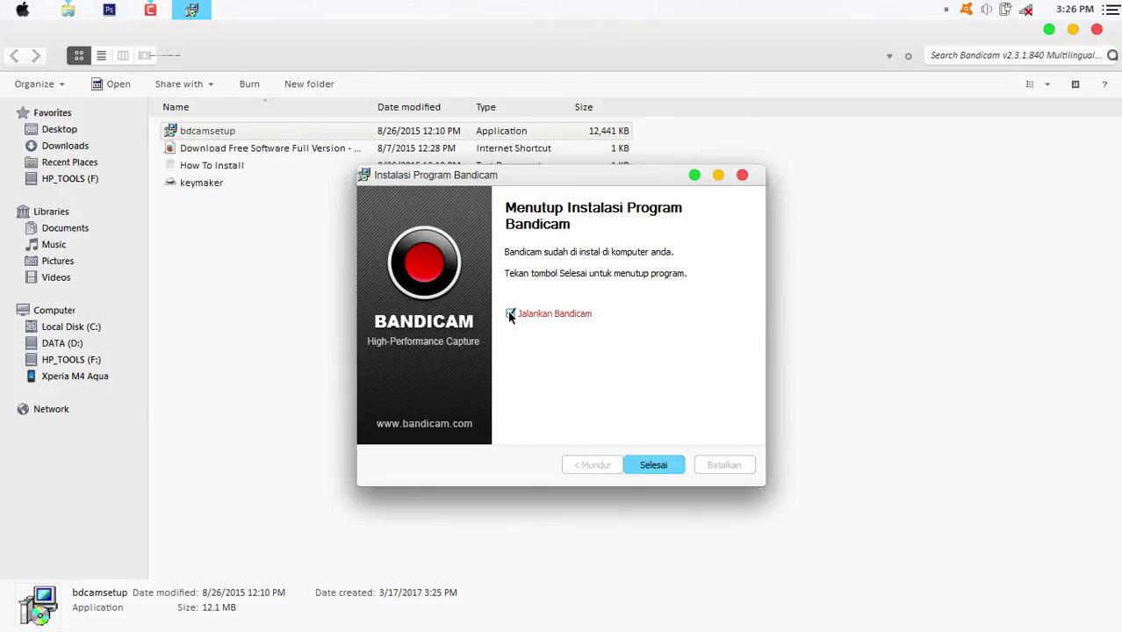
Finish the installer, leaving Bandicam set to launch after setup.
left_click(513, 316)
left_click(512, 315)
left_click(653, 465)
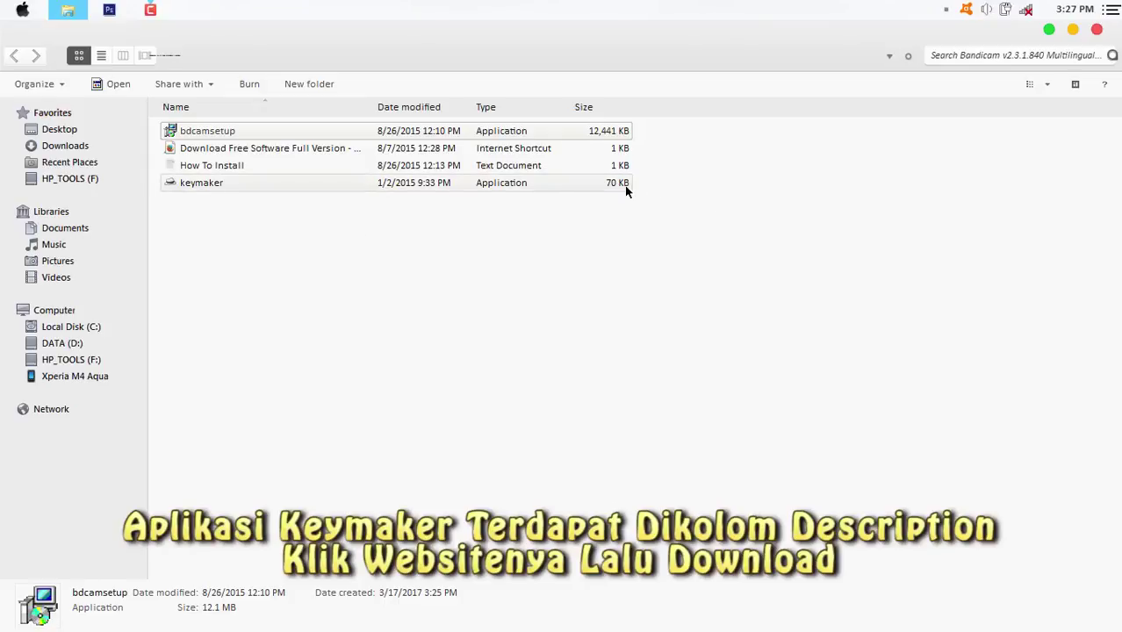
Move the keymaker into C:\Program Files (x86)\Bandicam and close the Explorer window.
left_click(187, 184)
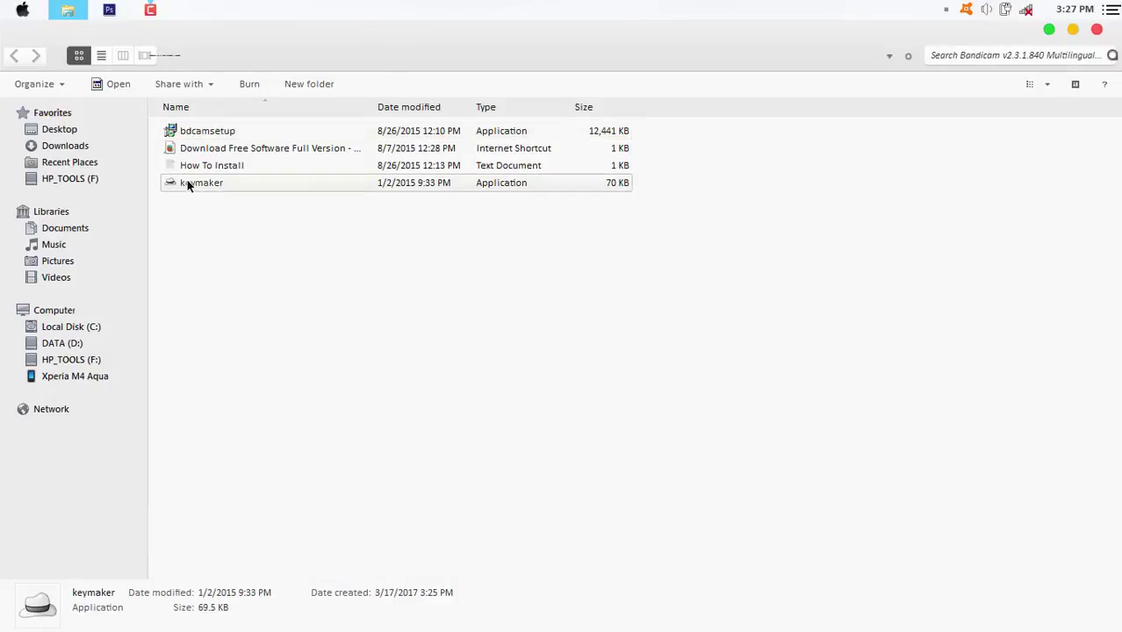
right_click(187, 183)
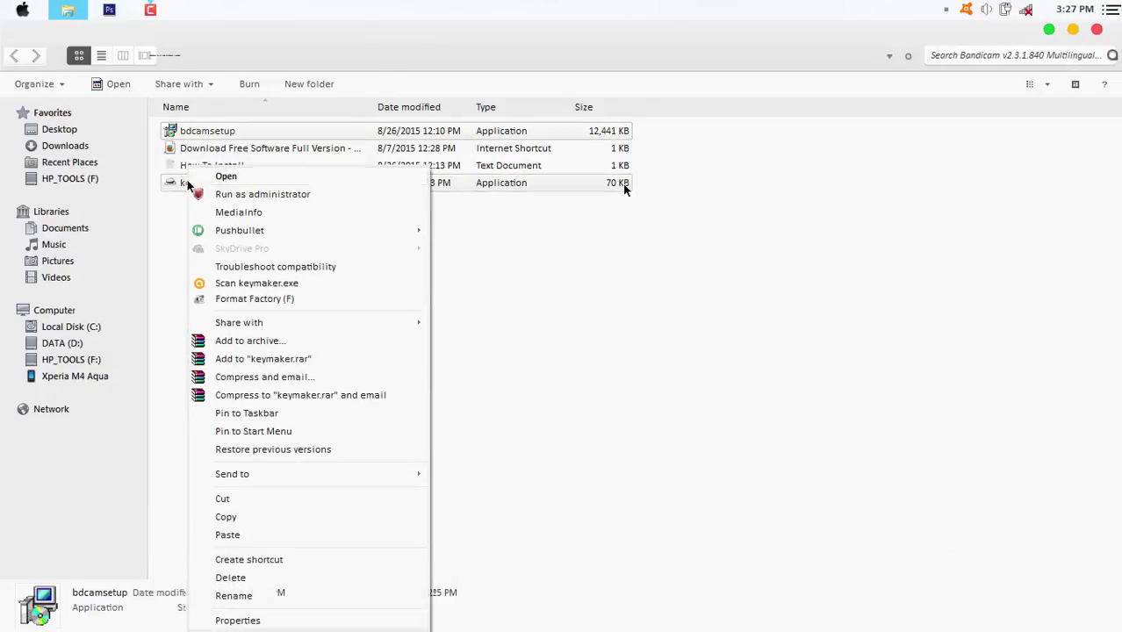
left_click(246, 505)
left_click(54, 329)
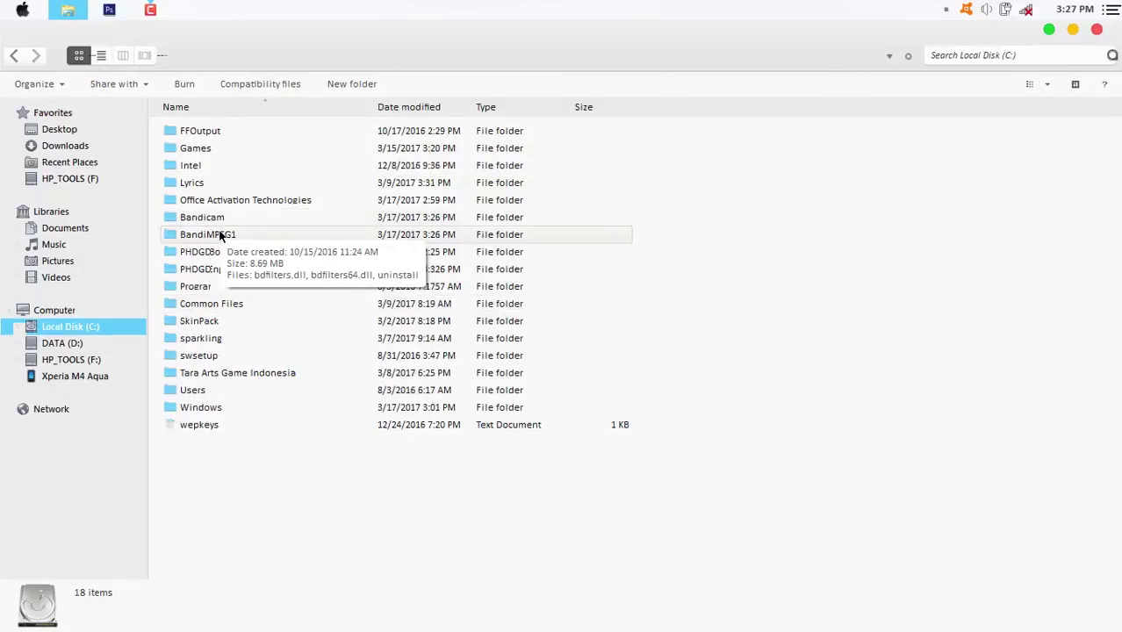
double_click(213, 219)
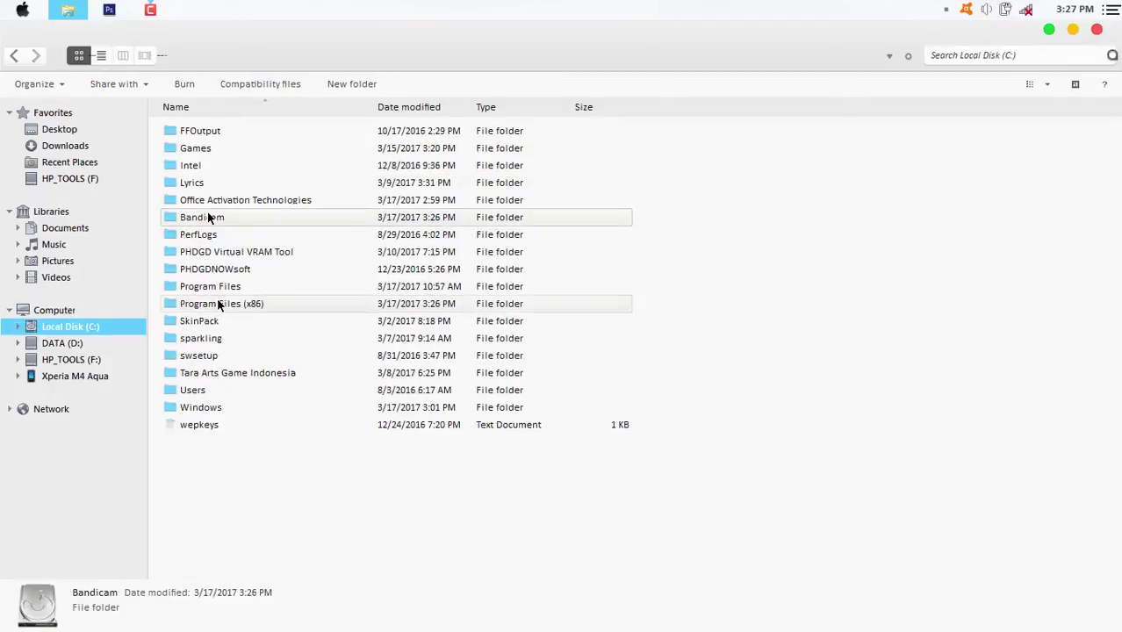
right_click(867, 188)
left_click(912, 298)
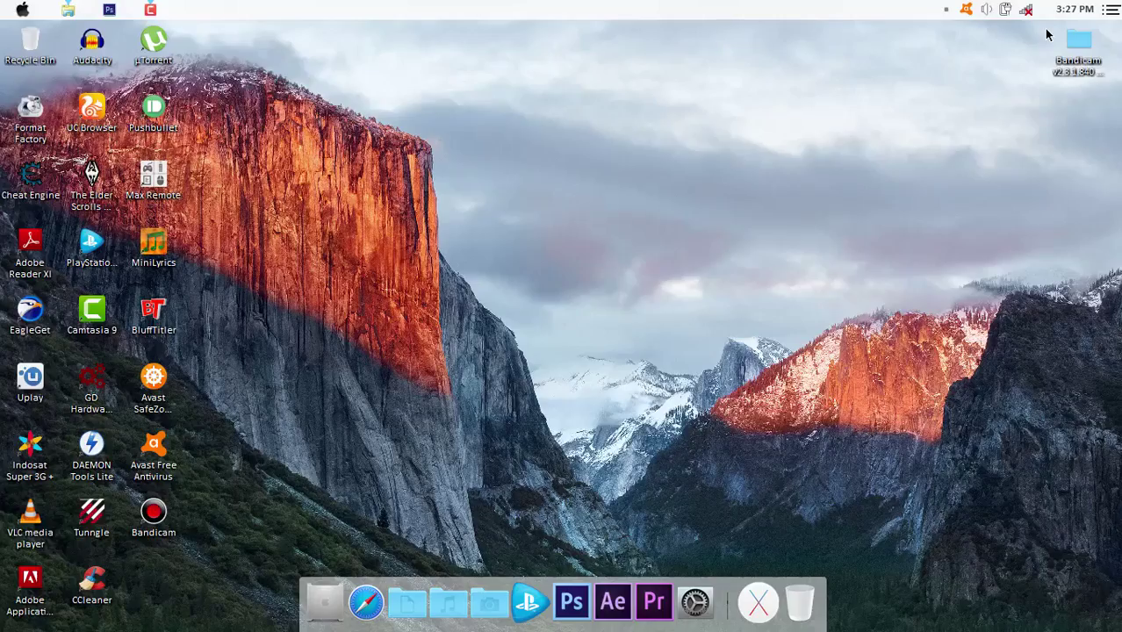
left_click(1049, 30)
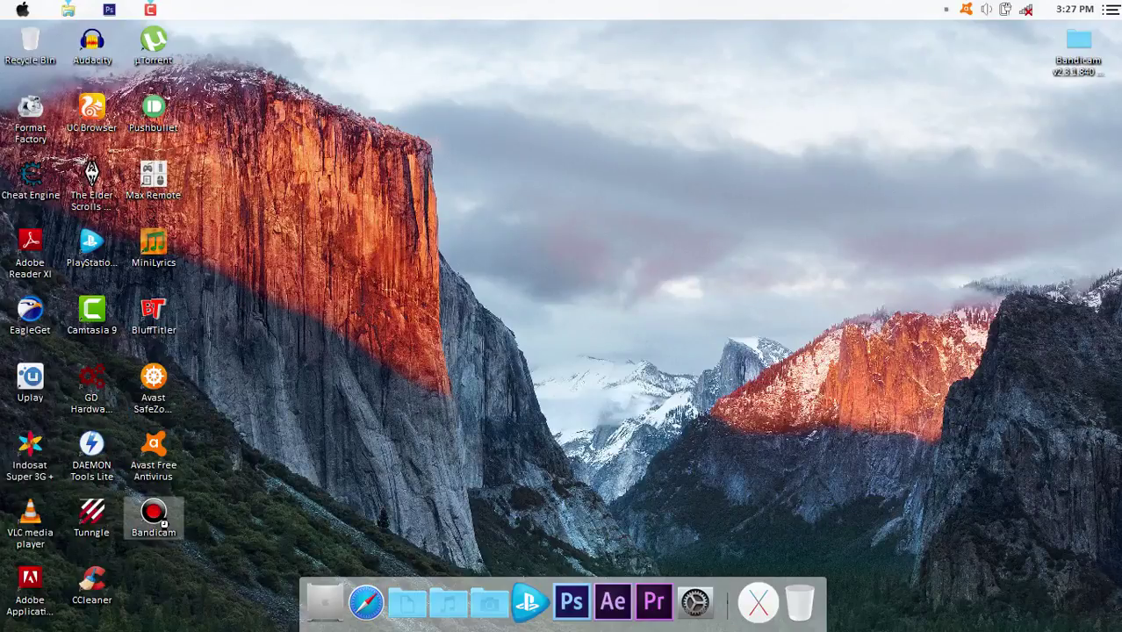
Start Bandicam from its desktop shortcut, opening the unregistered main window.
double_click(154, 515)
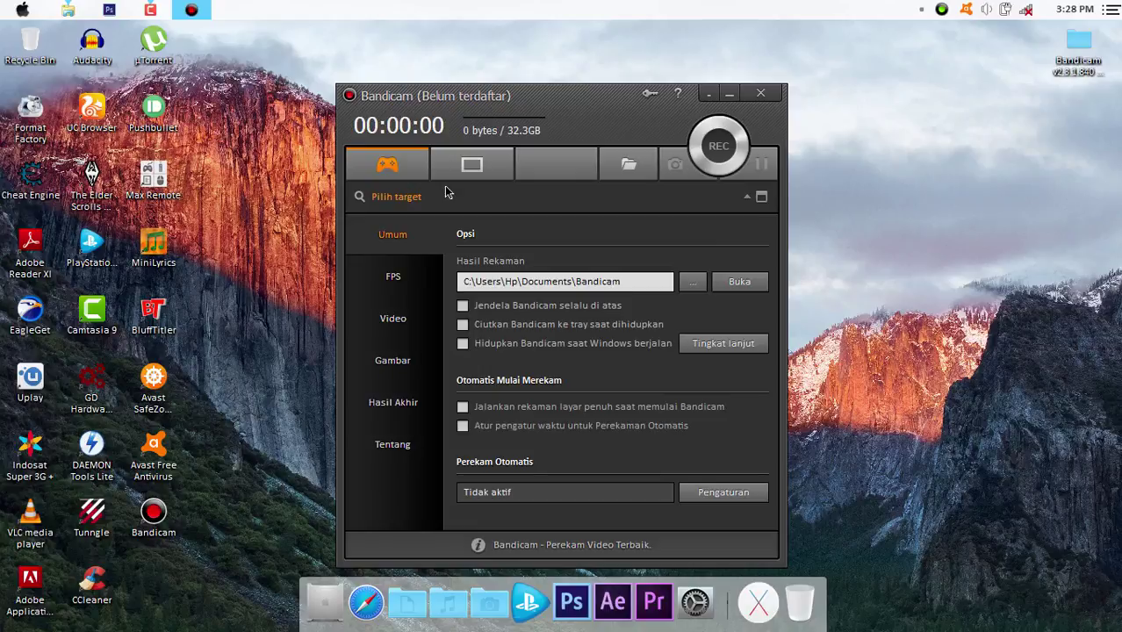
Try the screen-rectangle and game modes, view registration without registering, then close Bandicam.
left_click(449, 179)
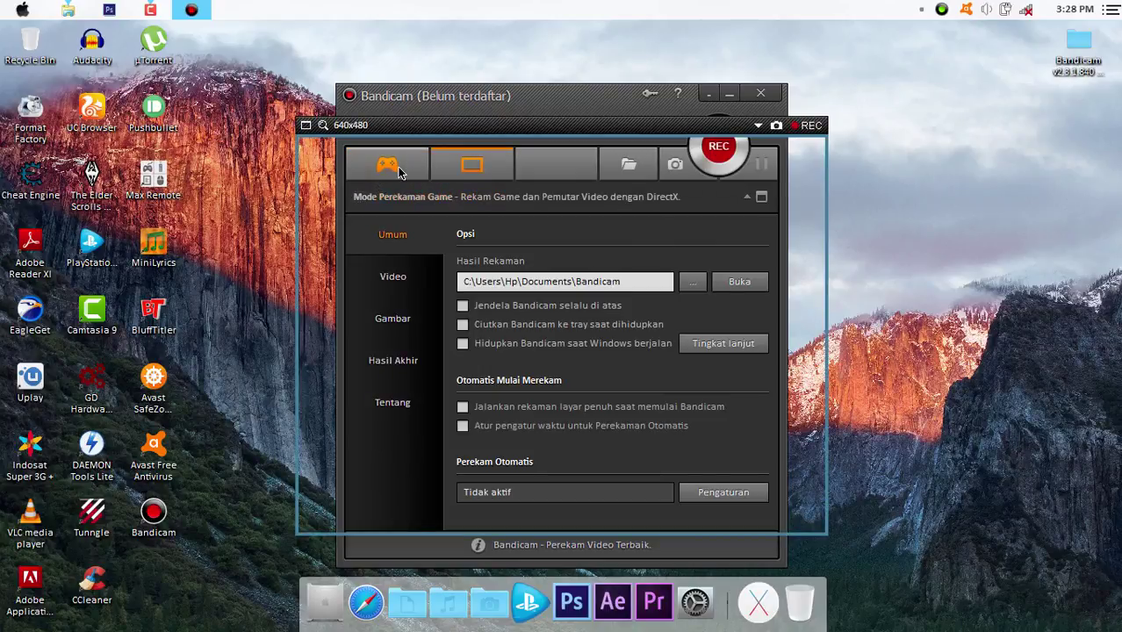
left_click(398, 172)
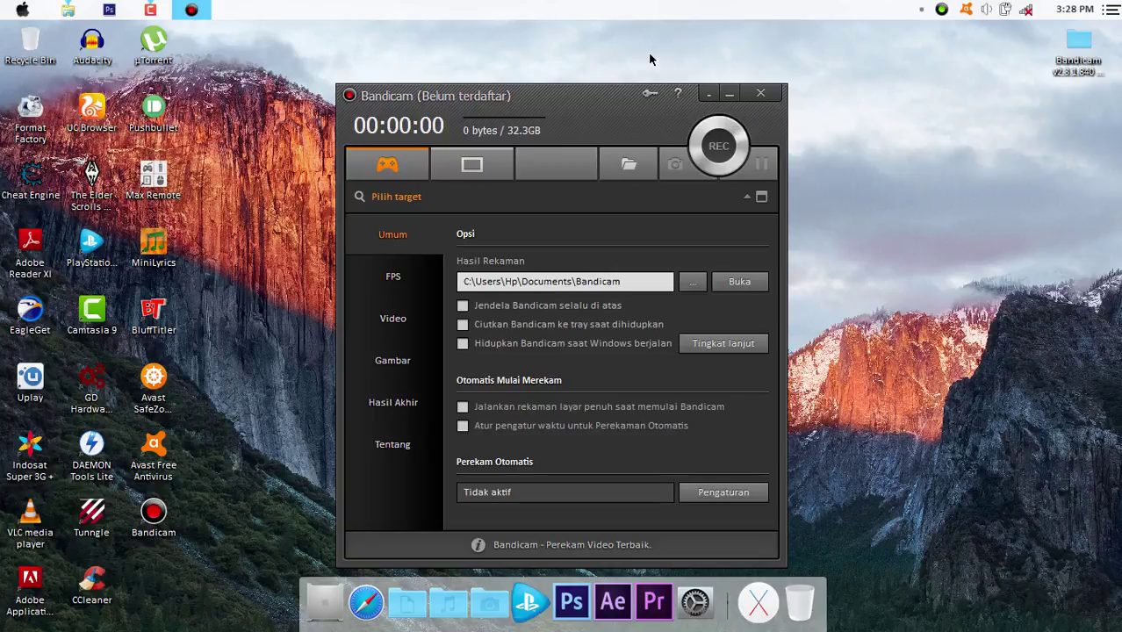
left_click(653, 99)
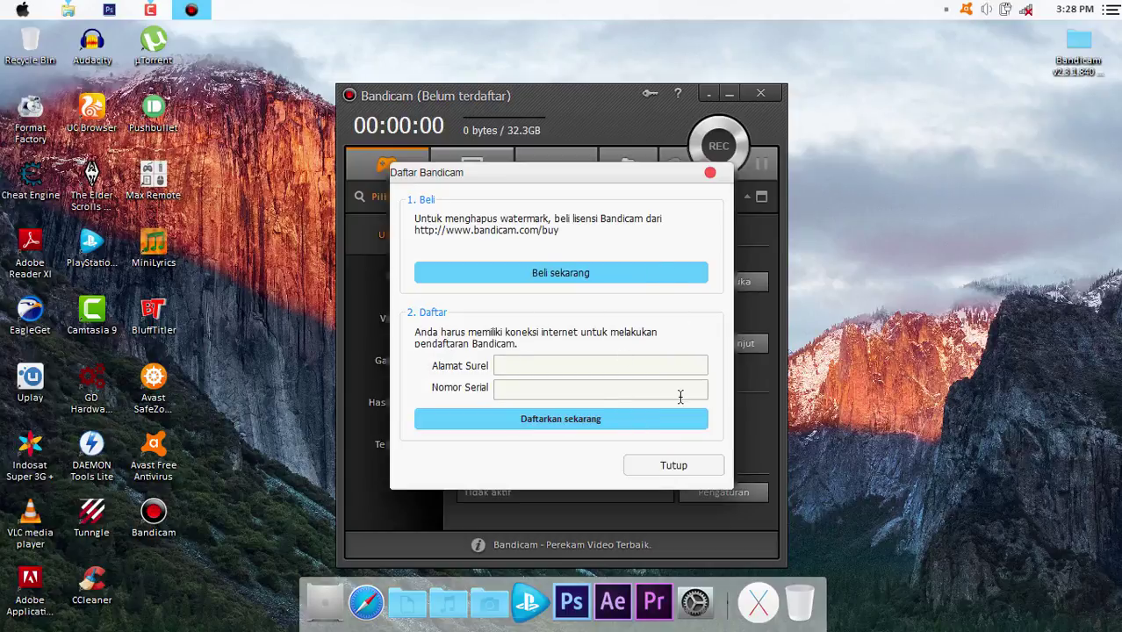
left_click(655, 468)
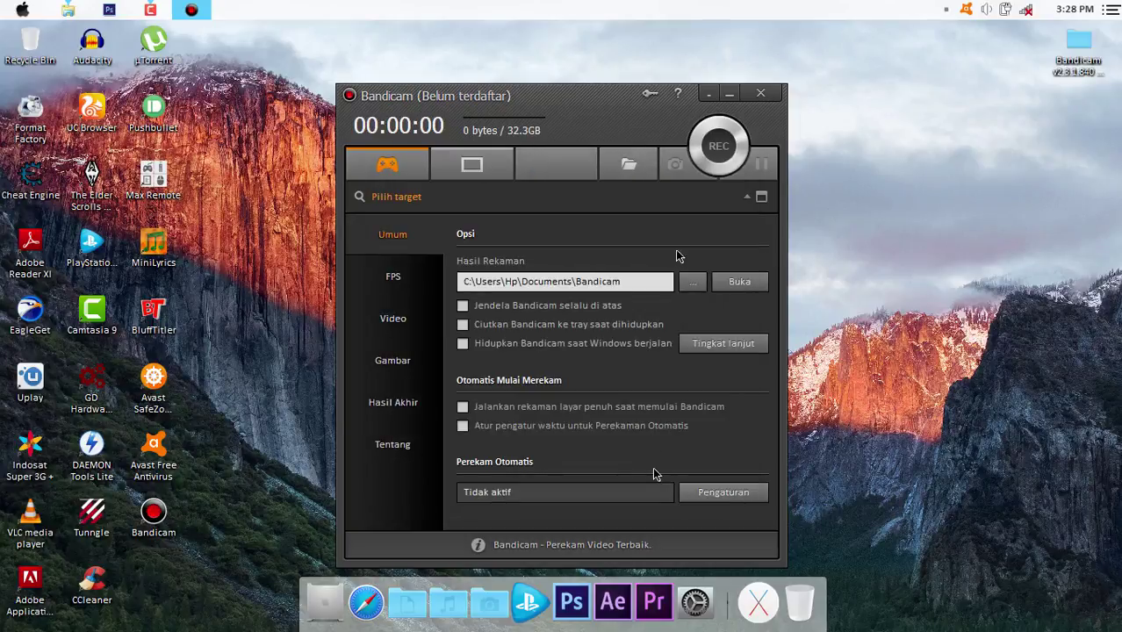
left_click(761, 94)
Show C:\Program Files (x86)\Bandicam in Explorer and bring up the keymaker's context menu.
left_click(63, 8)
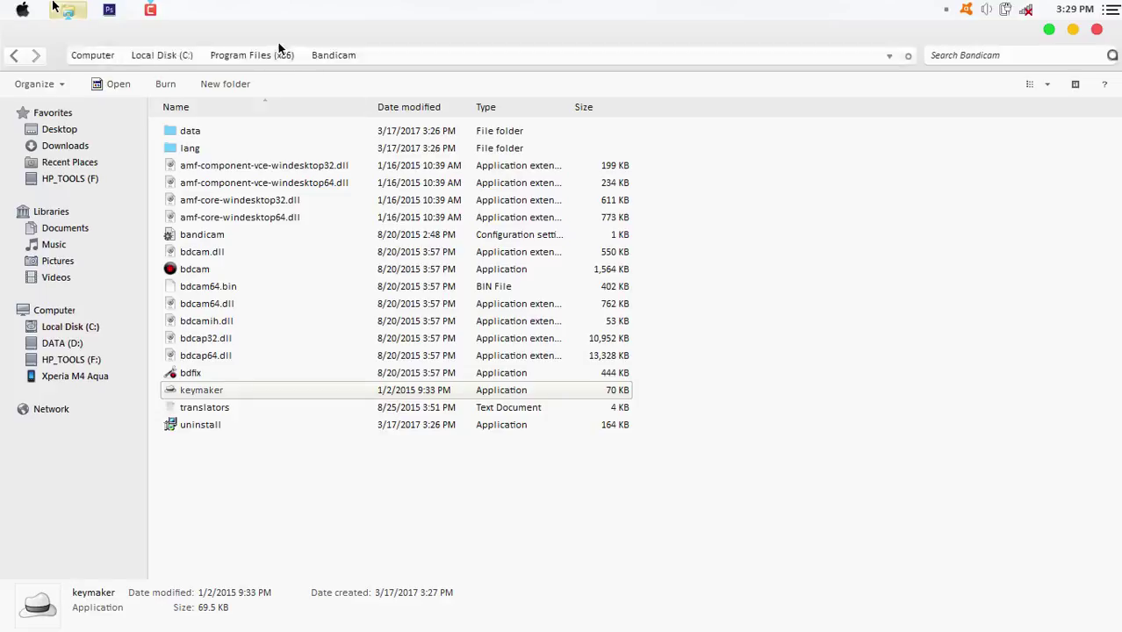
right_click(190, 396)
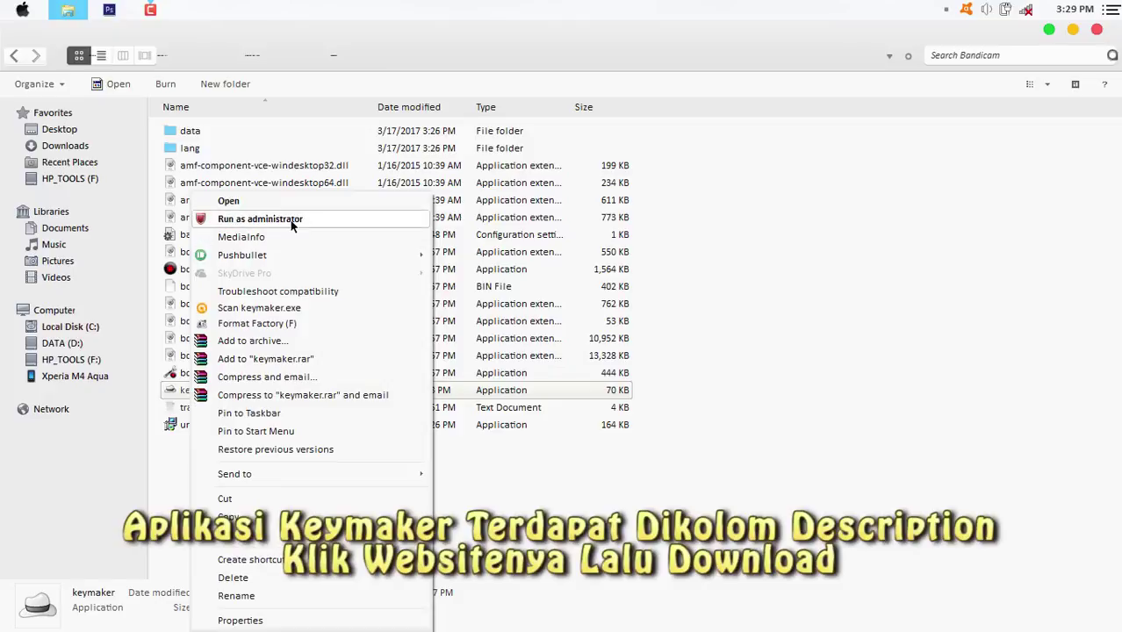
Run the keymaker as administrator and enter an e-mail address in Email Address.
left_click(378, 225)
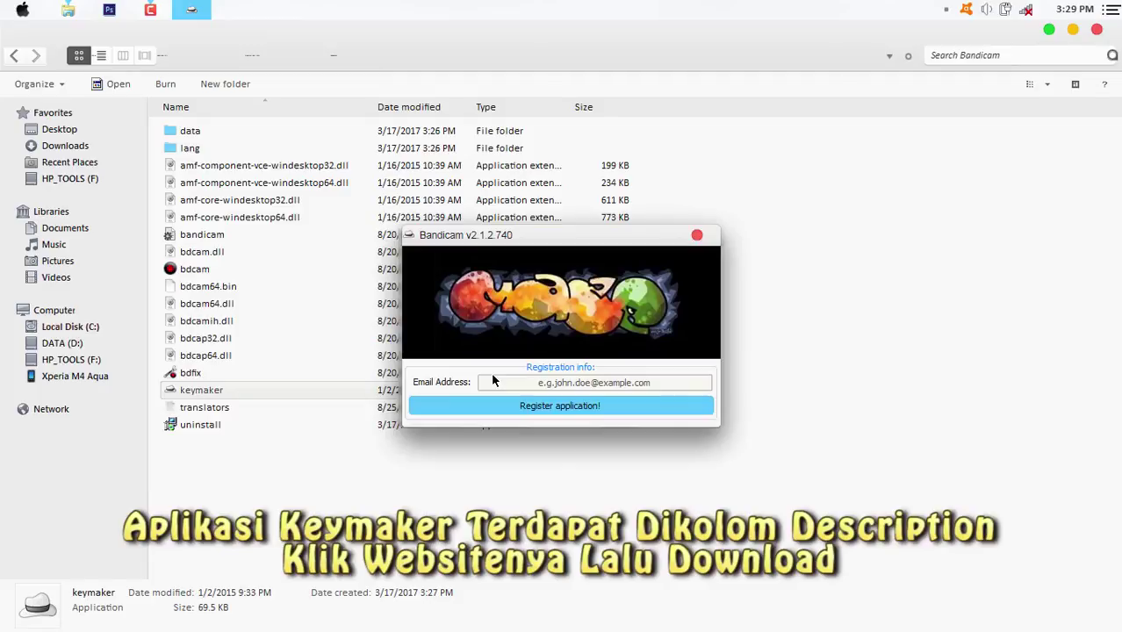
left_click(563, 383)
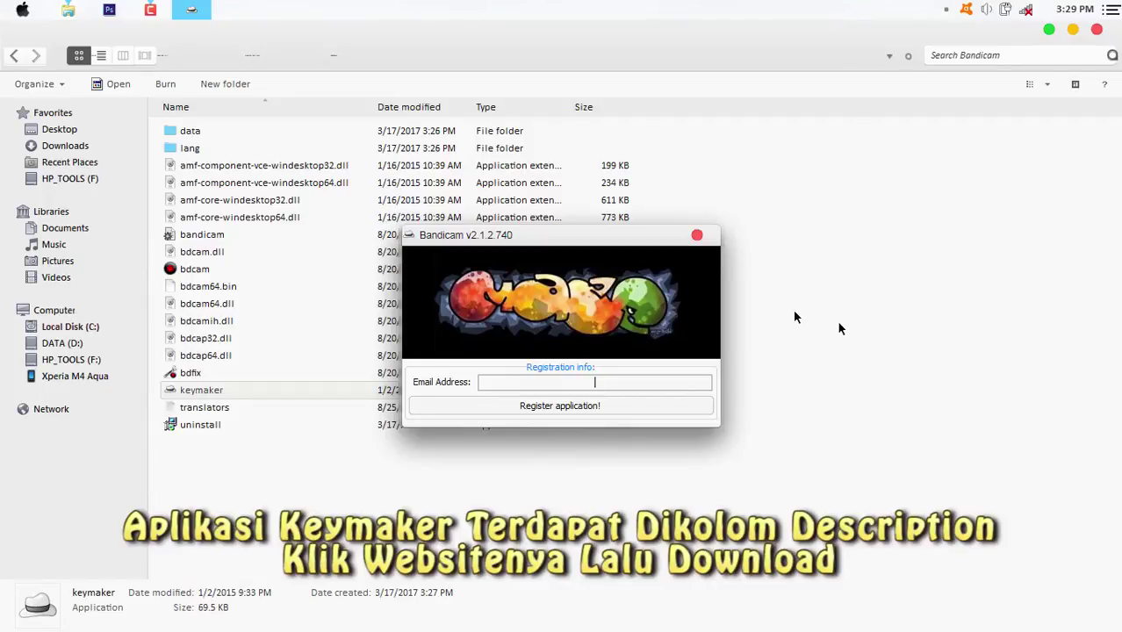
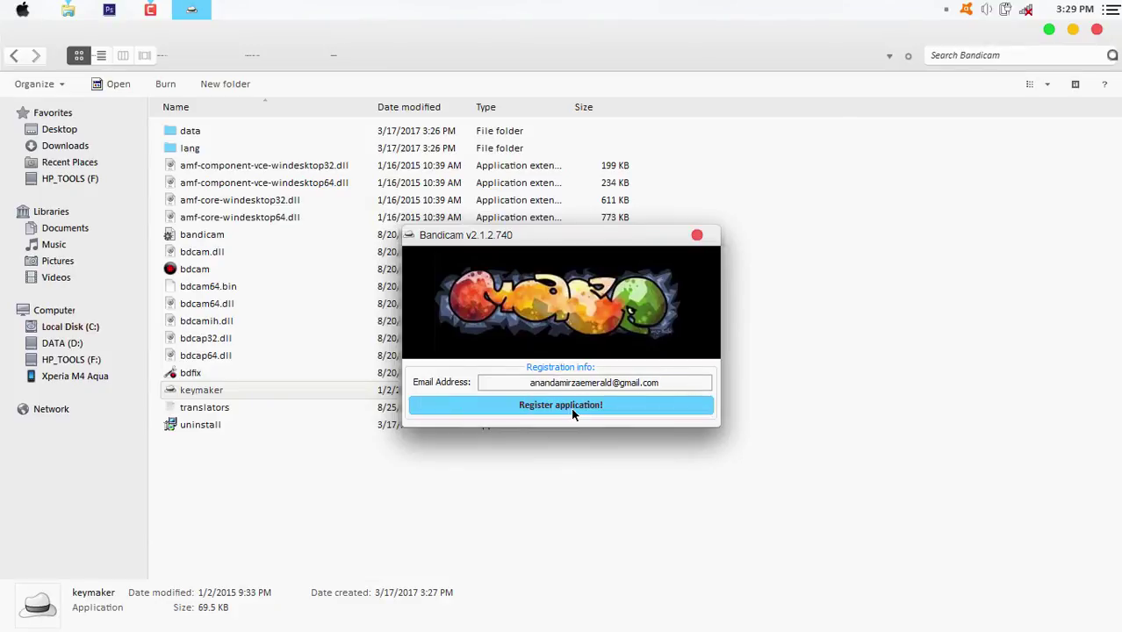
double_click(673, 382)
left_click(690, 382)
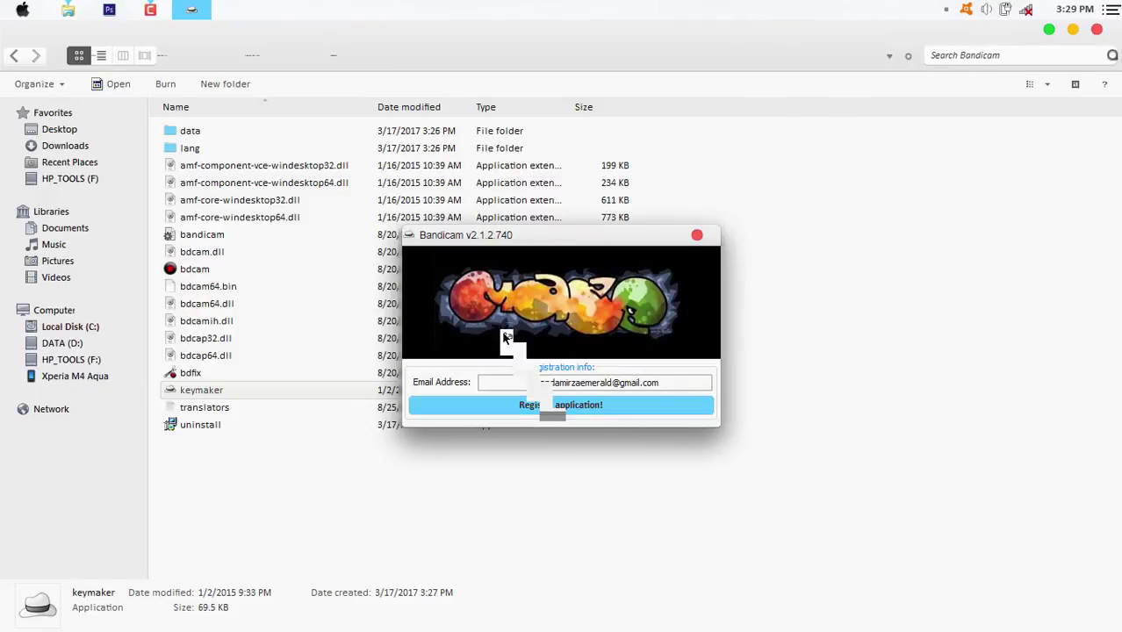
Register the application, dismiss the success message, and relaunch Bandicam.
left_click(545, 405)
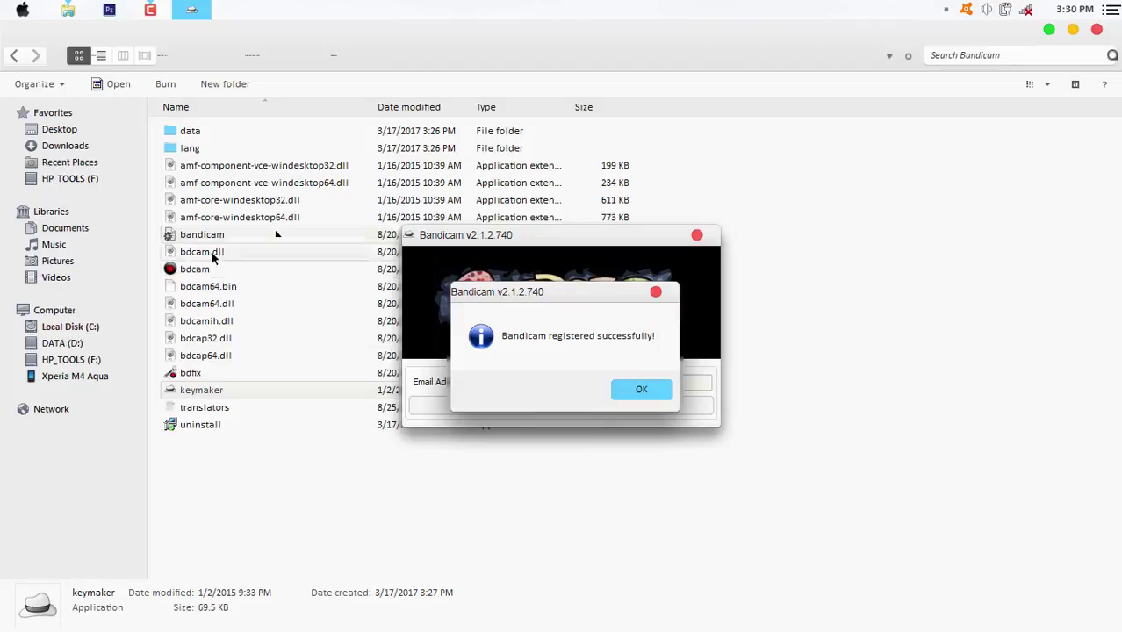
left_click(641, 391)
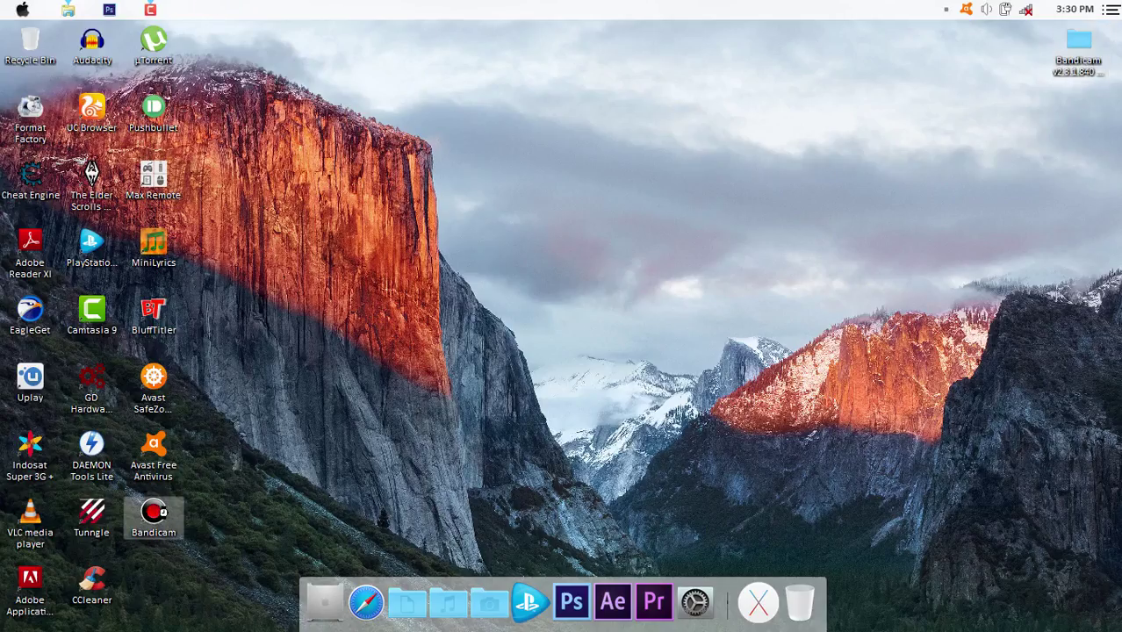
double_click(183, 509)
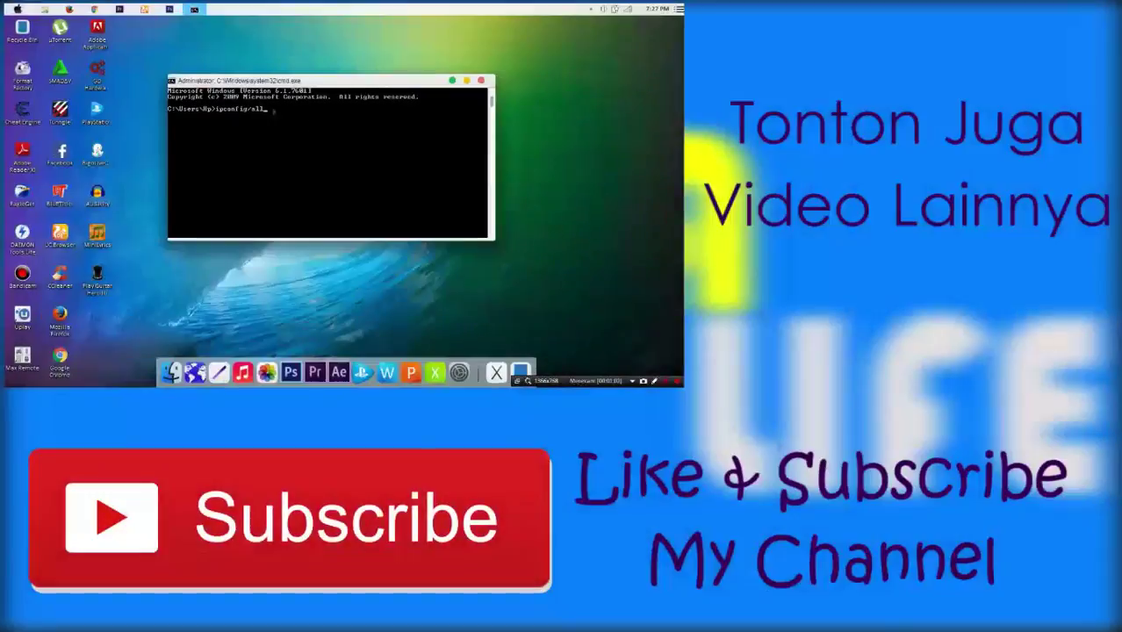
Confirm the on-screen prompt with Enter as the registered Bandicam demo ends.
key("Return")
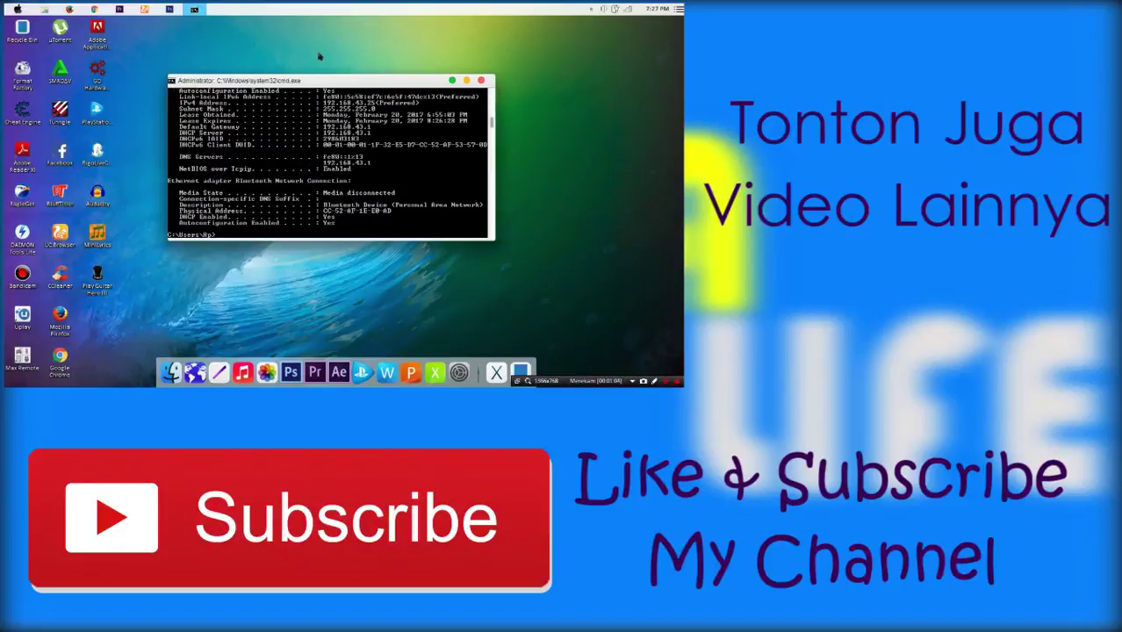